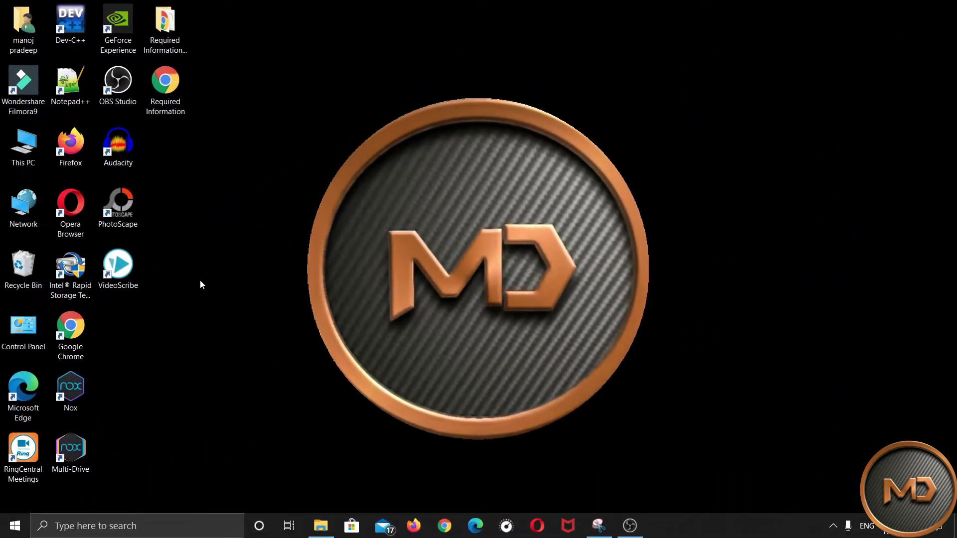
Launch Google Chrome and go to wix.com by typing 'wi' in the address bar
{"action": "double_click", "coordinate": [64, 332]}
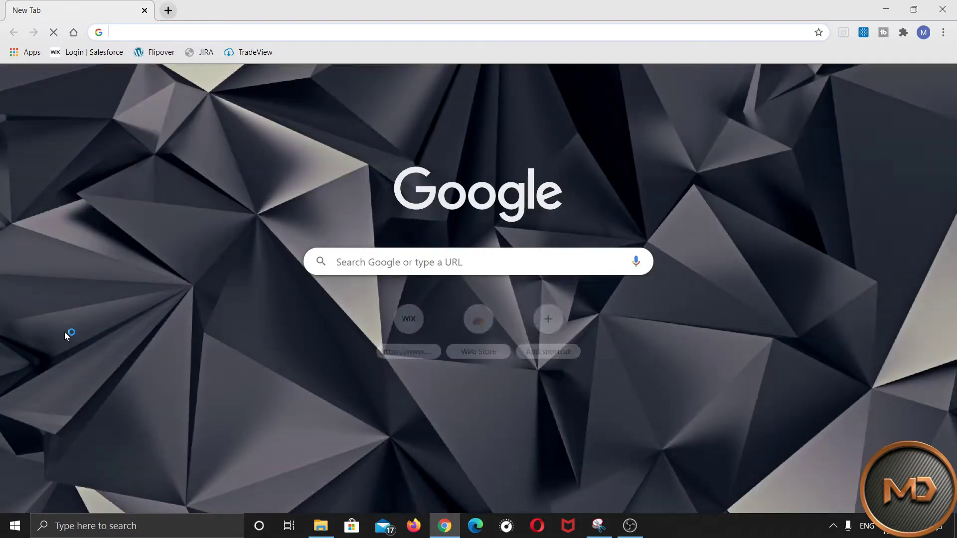
{"action": "left_click", "coordinate": [222, 31]}
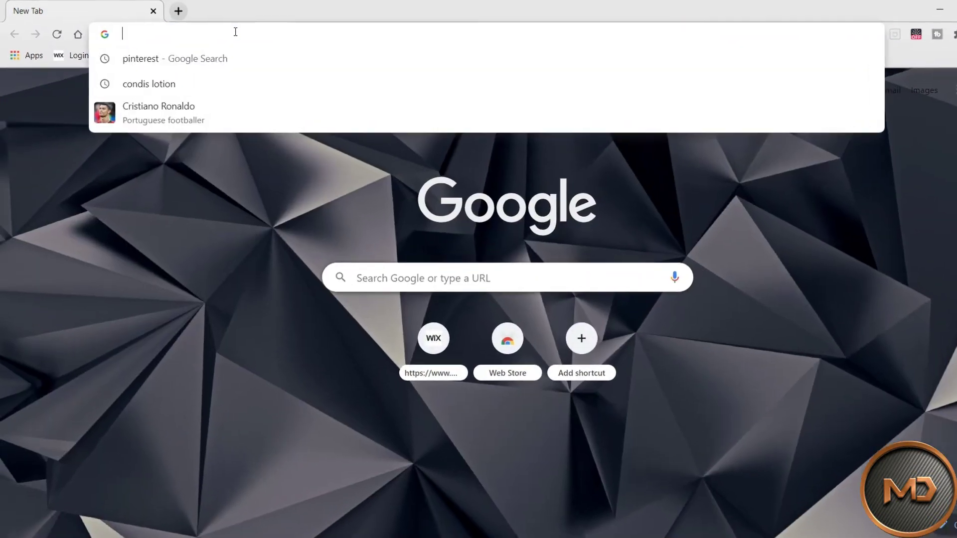
{"action": "type", "text": "wix.com"}
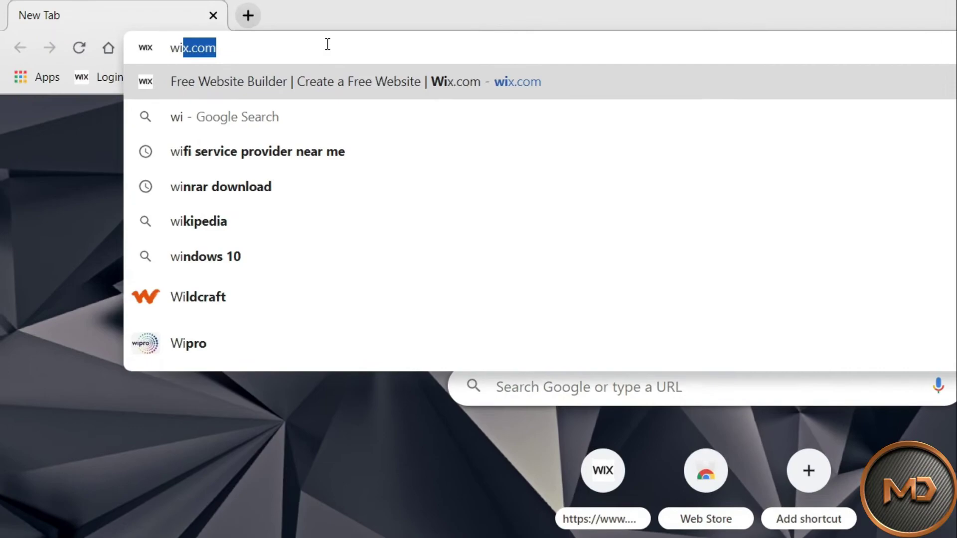
{"action": "key", "text": "Return"}
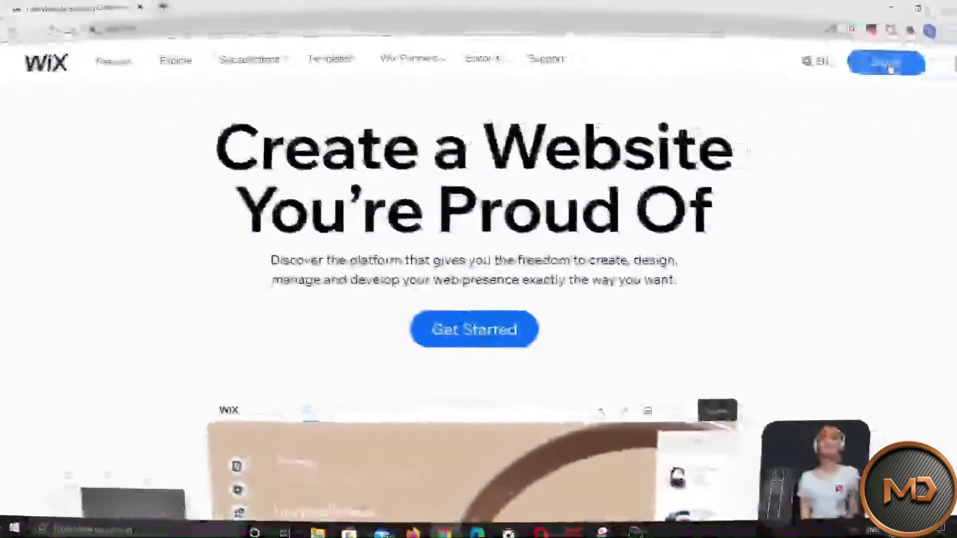
Sign in to the Wix account with the account e-mail and password
{"action": "left_click", "coordinate": [879, 68]}
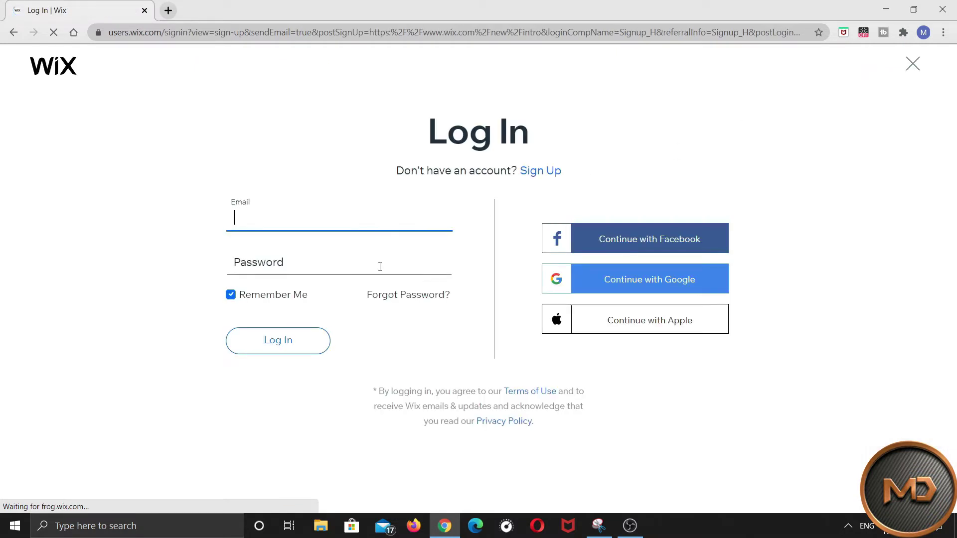
{"action": "key", "text": "Return"}
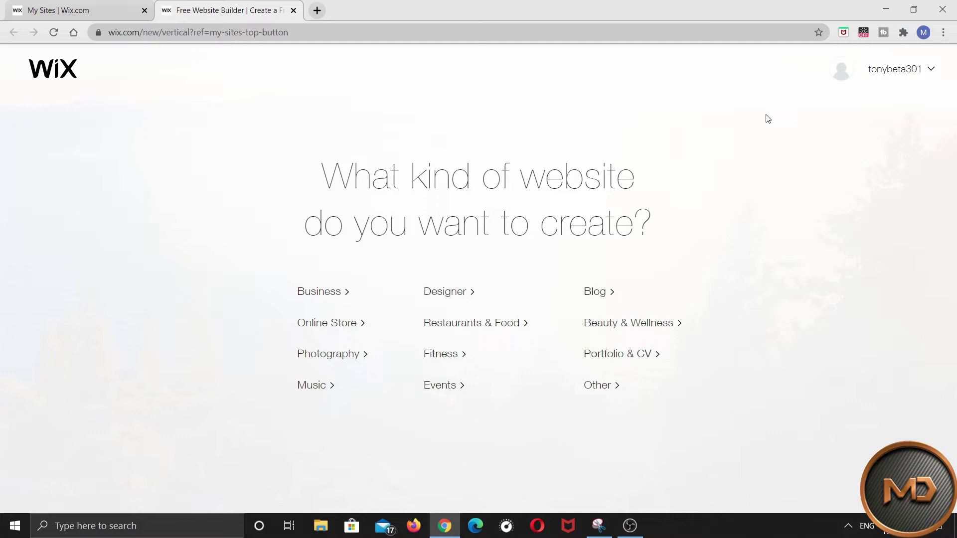
Pick Portfolio & CV as the site type and start from an editor template
{"action": "left_click", "coordinate": [620, 361]}
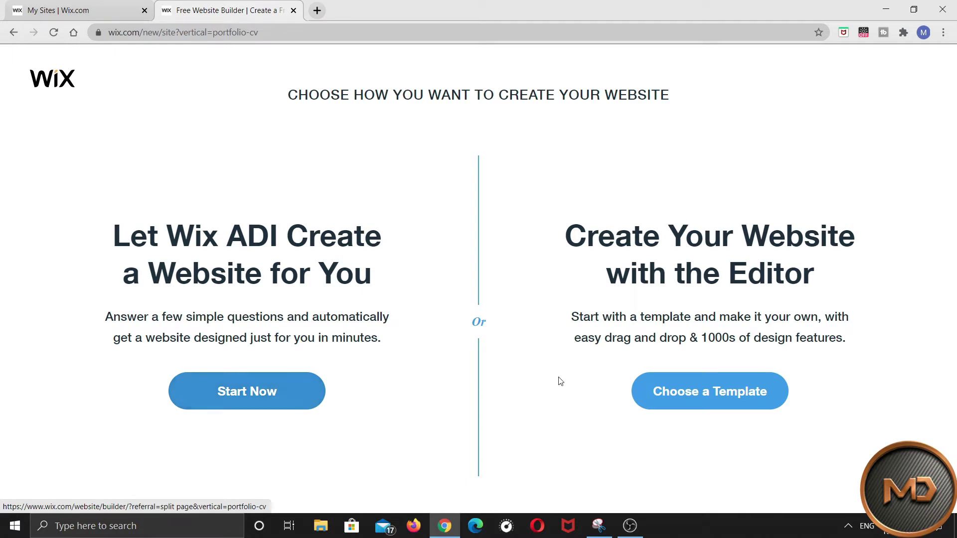
{"action": "left_click", "coordinate": [665, 393]}
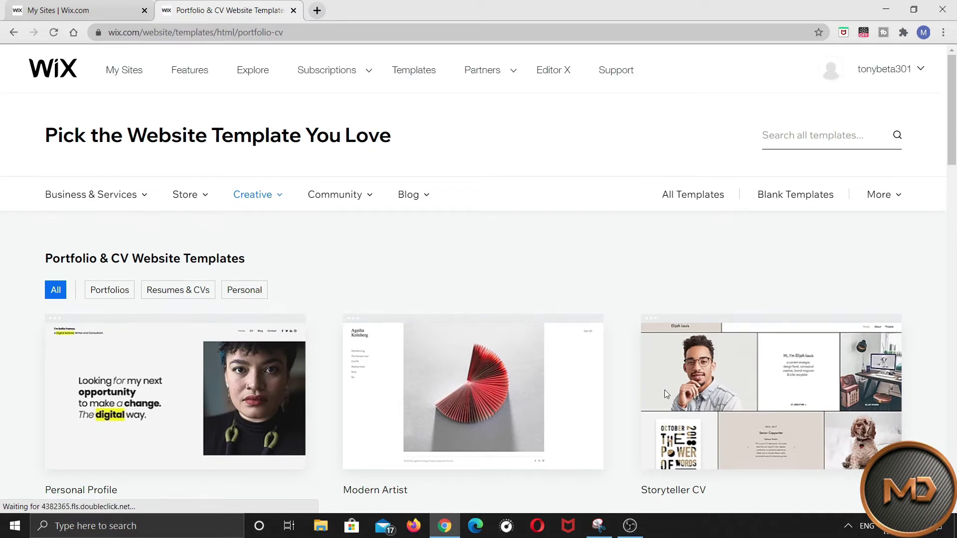
Scroll the Portfolio & CV templates to the Professional CV design and open it for editing
{"action": "scroll", "coordinate": [666, 395], "scroll_direction": "down", "scroll_amount": 6}
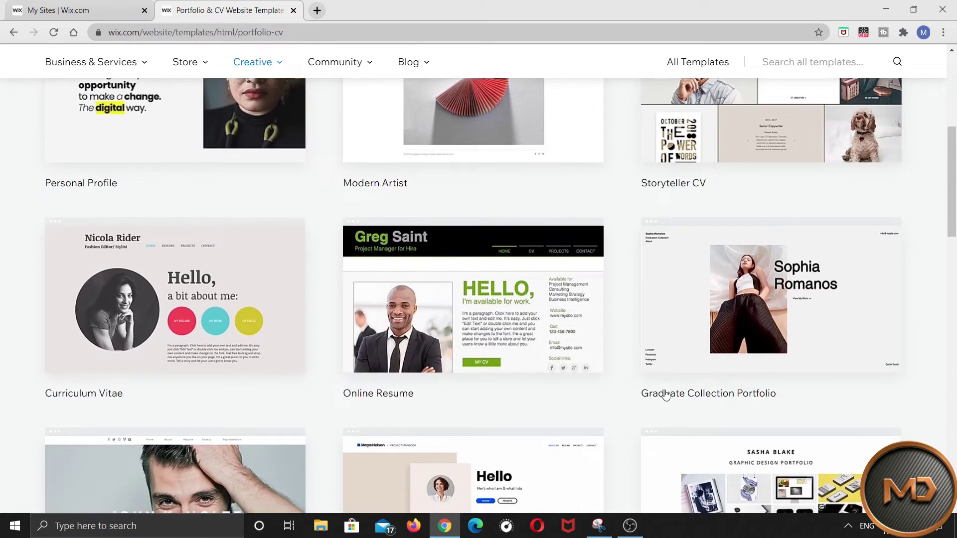
{"action": "scroll", "coordinate": [666, 396], "scroll_direction": "down", "scroll_amount": 3}
{"action": "scroll", "coordinate": [666, 395], "scroll_direction": "down", "scroll_amount": 1}
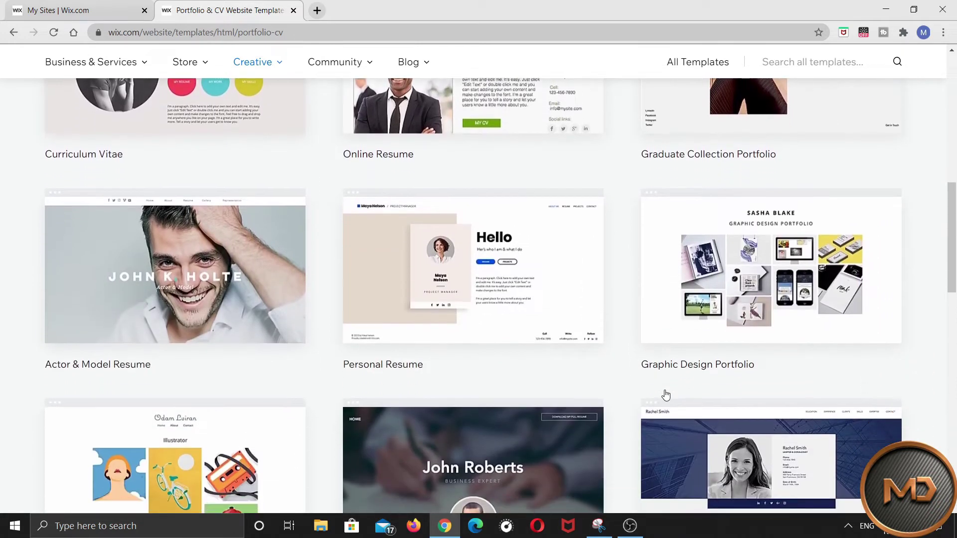
{"action": "scroll", "coordinate": [666, 395], "scroll_direction": "down", "scroll_amount": 1}
{"action": "scroll", "coordinate": [666, 395], "scroll_direction": "down", "scroll_amount": 1}
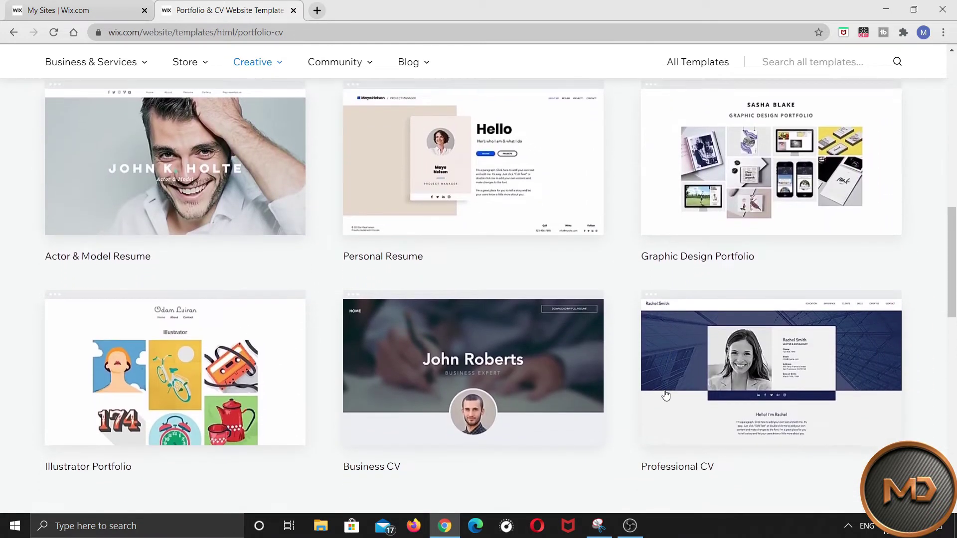
{"action": "scroll", "coordinate": [666, 395], "scroll_direction": "down", "scroll_amount": 1}
{"action": "scroll", "coordinate": [666, 395], "scroll_direction": "up", "scroll_amount": 1}
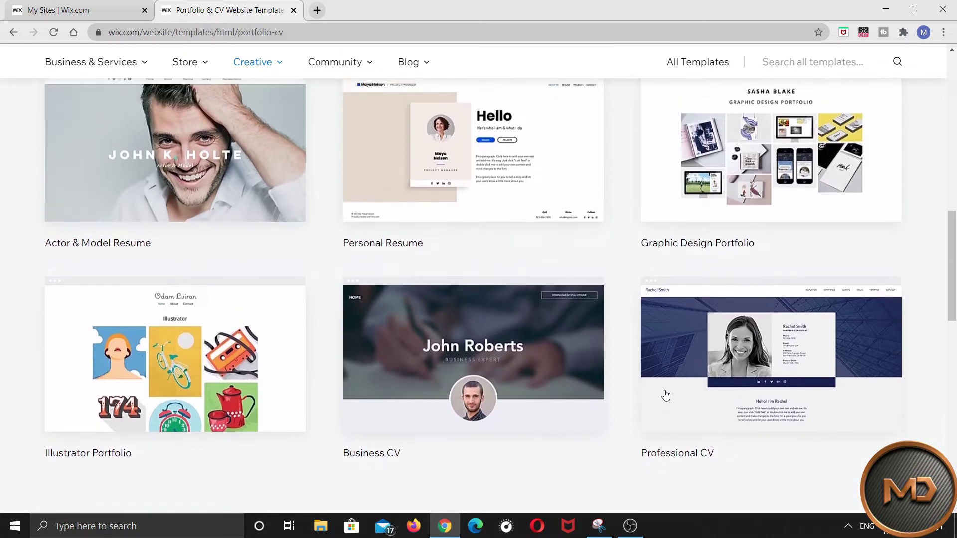
{"action": "mouse_move", "coordinate": [839, 333]}
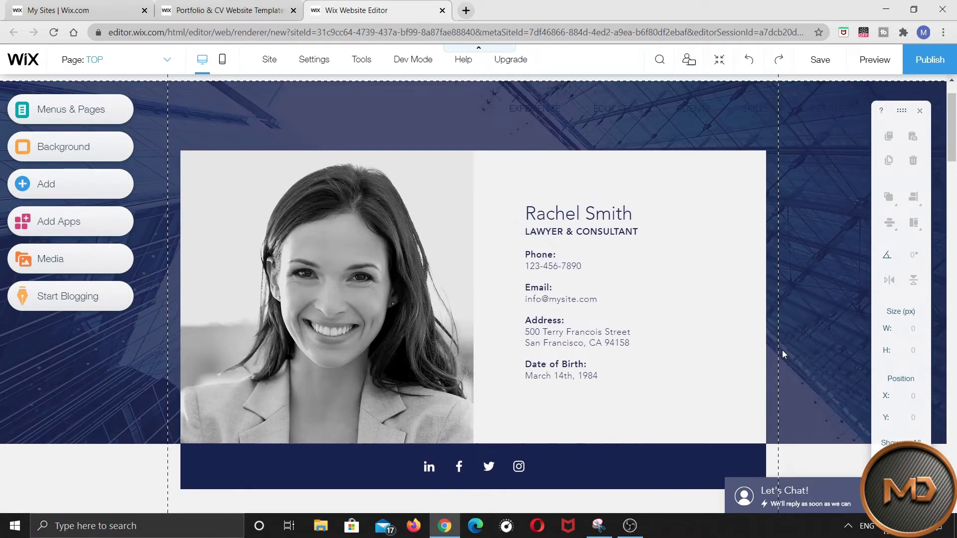
Replace the sample name in the CV heading with 'ABC'
{"action": "double_click", "coordinate": [641, 215]}
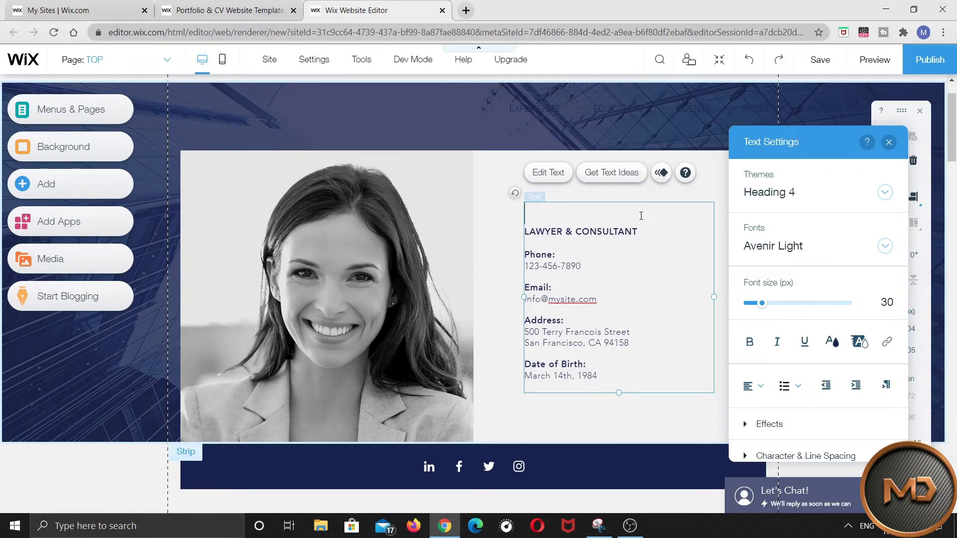
{"action": "type", "text": "ABC"}
Swap the template portrait for a photo of a man in a suit uploaded from the computer
{"action": "left_click", "coordinate": [222, 156]}
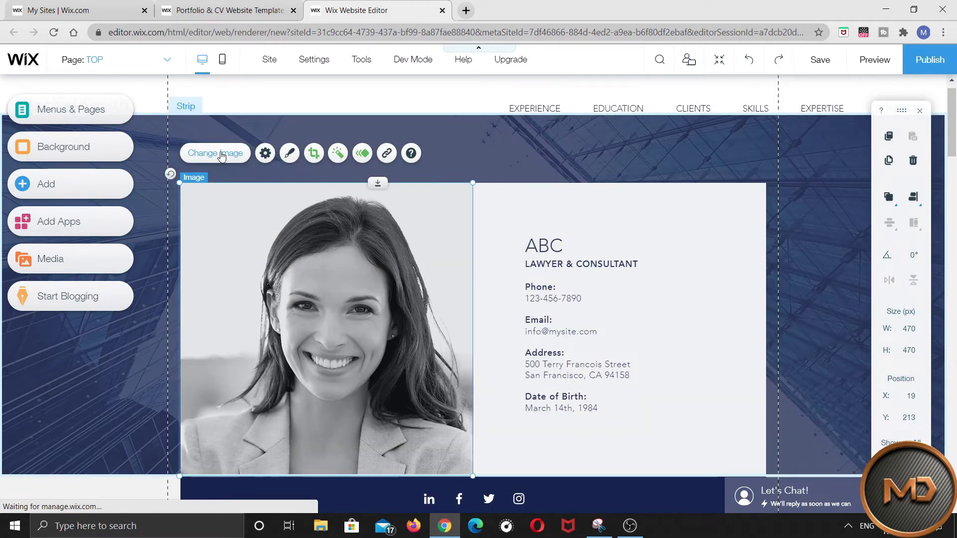
{"action": "left_click", "coordinate": [222, 156]}
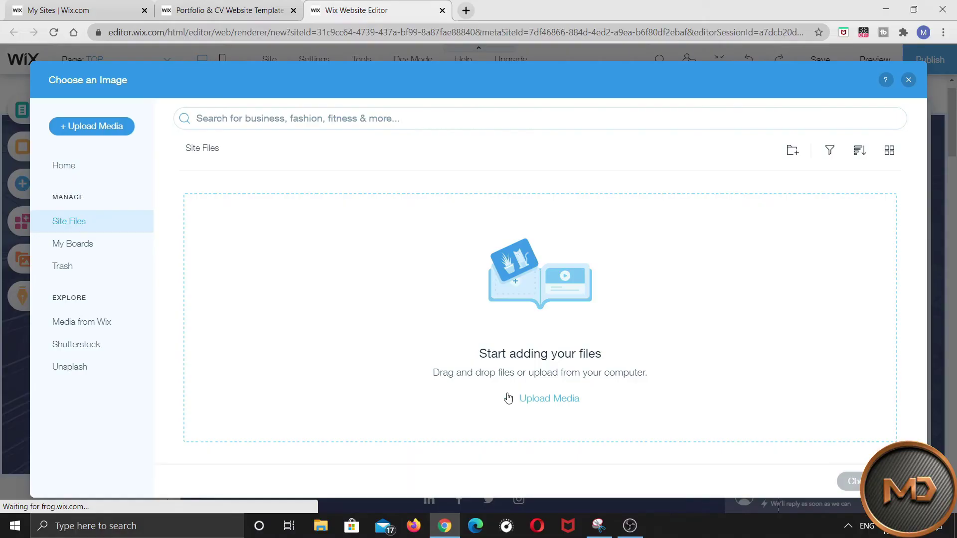
{"action": "left_click", "coordinate": [509, 398]}
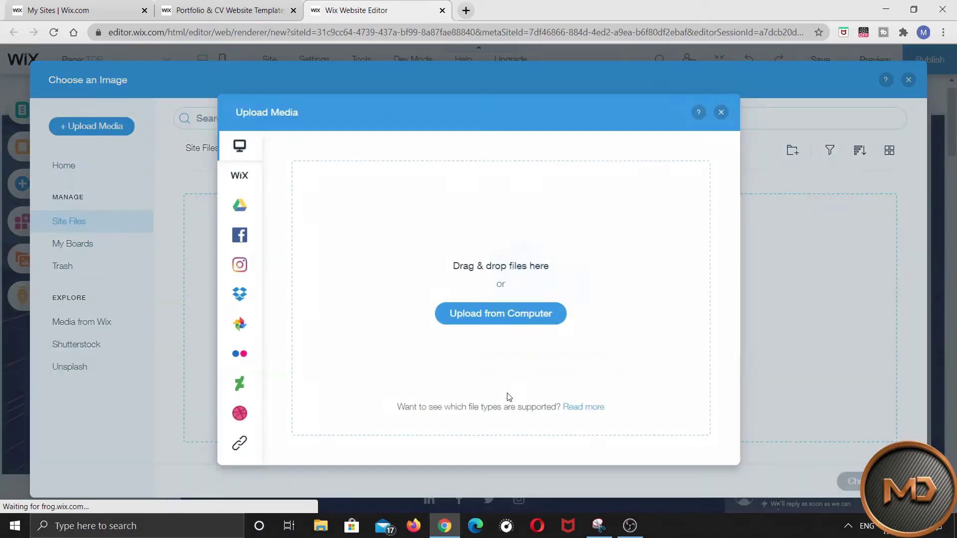
{"action": "left_click", "coordinate": [494, 315]}
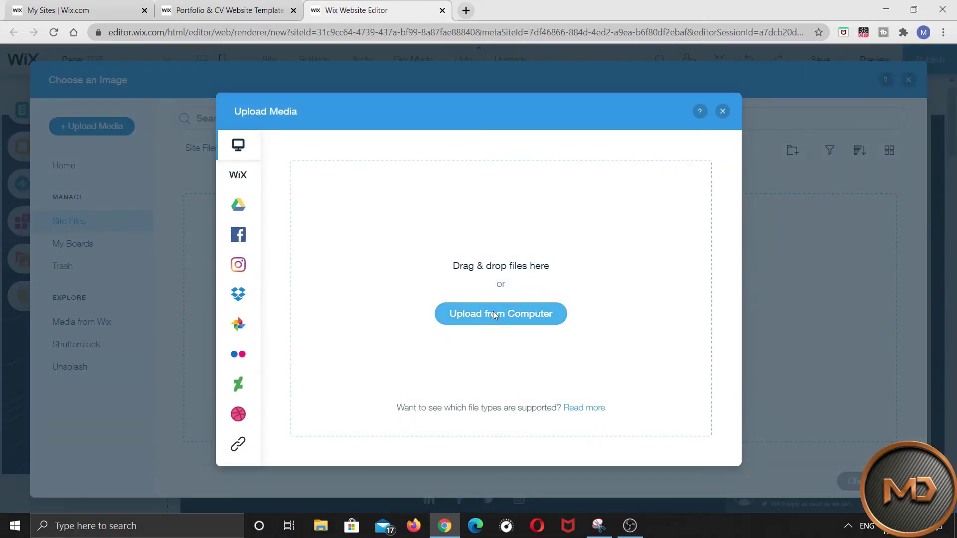
{"action": "scroll", "coordinate": [336, 192], "scroll_direction": "down", "scroll_amount": 5}
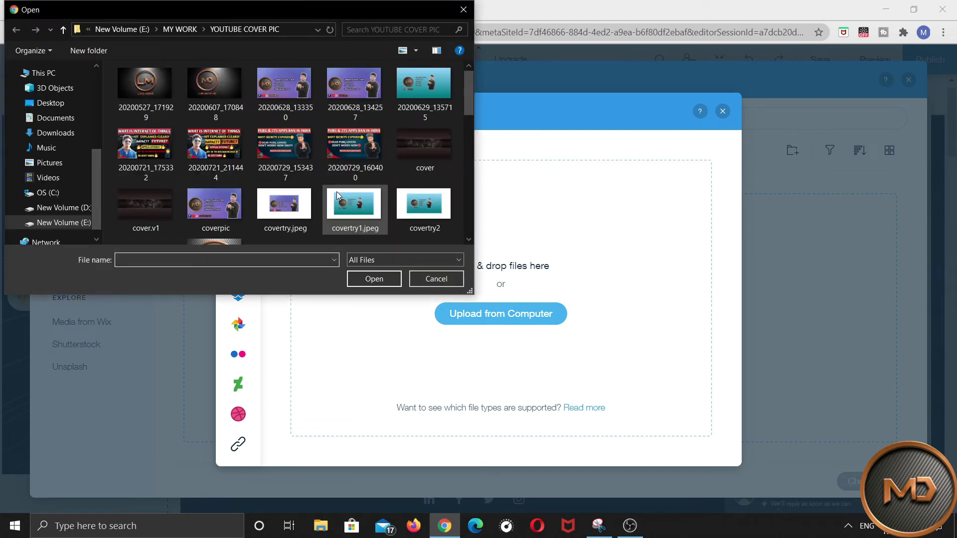
{"action": "double_click", "coordinate": [278, 120]}
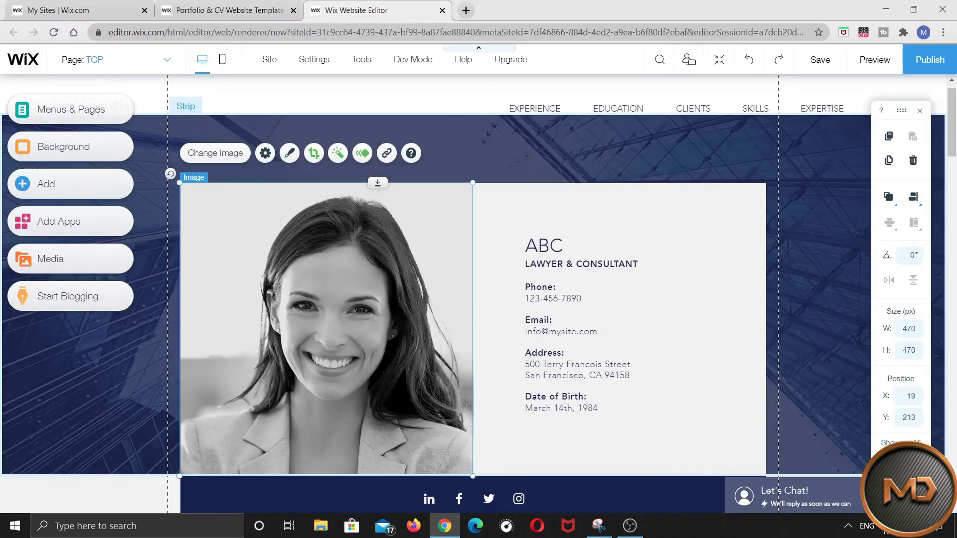
{"action": "left_click", "coordinate": [850, 481]}
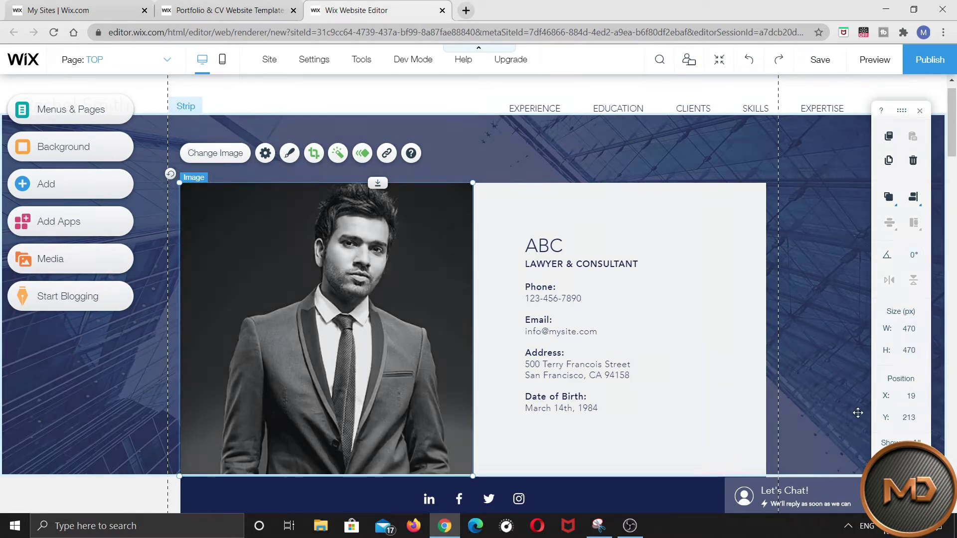
{"action": "scroll", "coordinate": [858, 414], "scroll_direction": "down", "scroll_amount": 10}
{"action": "scroll", "coordinate": [858, 414], "scroll_direction": "down", "scroll_amount": 3}
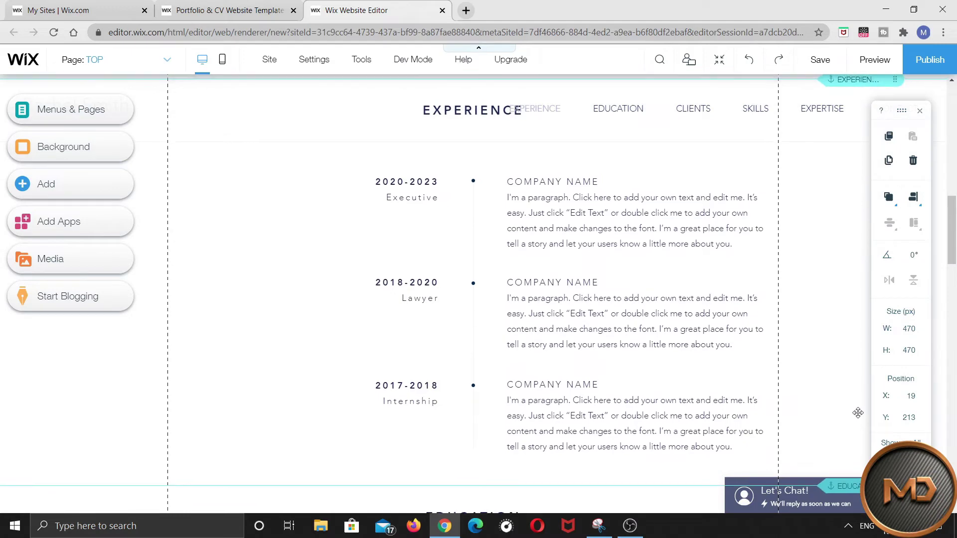
{"action": "scroll", "coordinate": [858, 414], "scroll_direction": "down", "scroll_amount": 4}
{"action": "scroll", "coordinate": [858, 413], "scroll_direction": "down", "scroll_amount": 5}
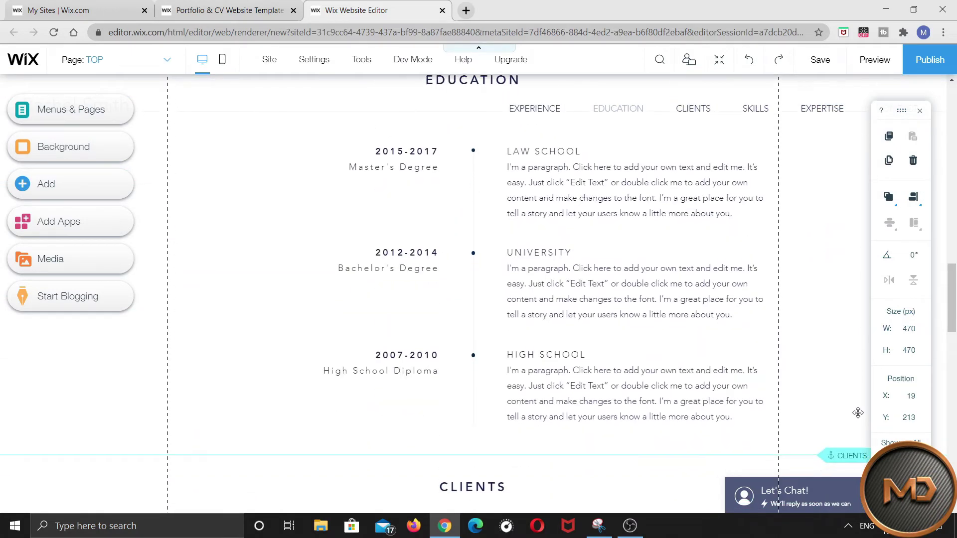
{"action": "scroll", "coordinate": [858, 413], "scroll_direction": "down", "scroll_amount": 10}
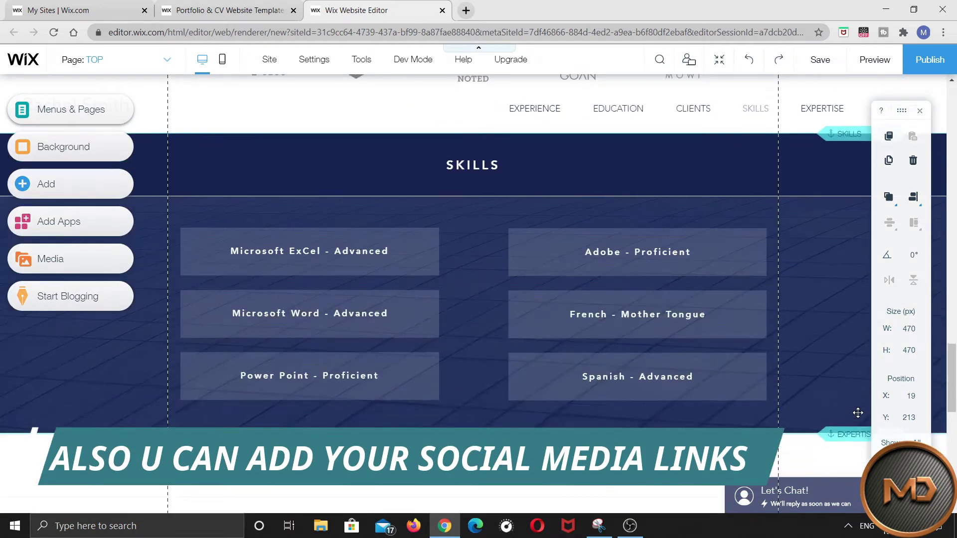
{"action": "scroll", "coordinate": [858, 413], "scroll_direction": "down", "scroll_amount": 1}
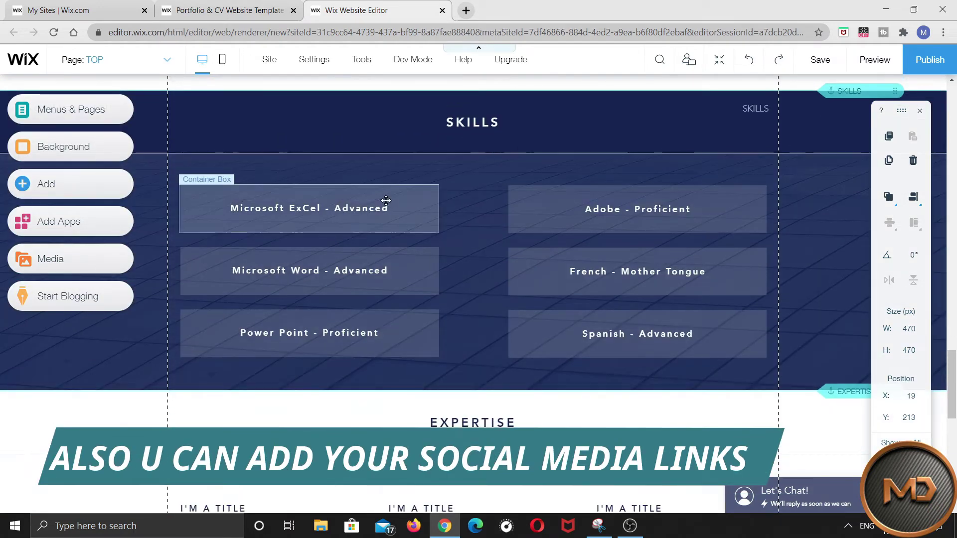
{"action": "left_click", "coordinate": [386, 201]}
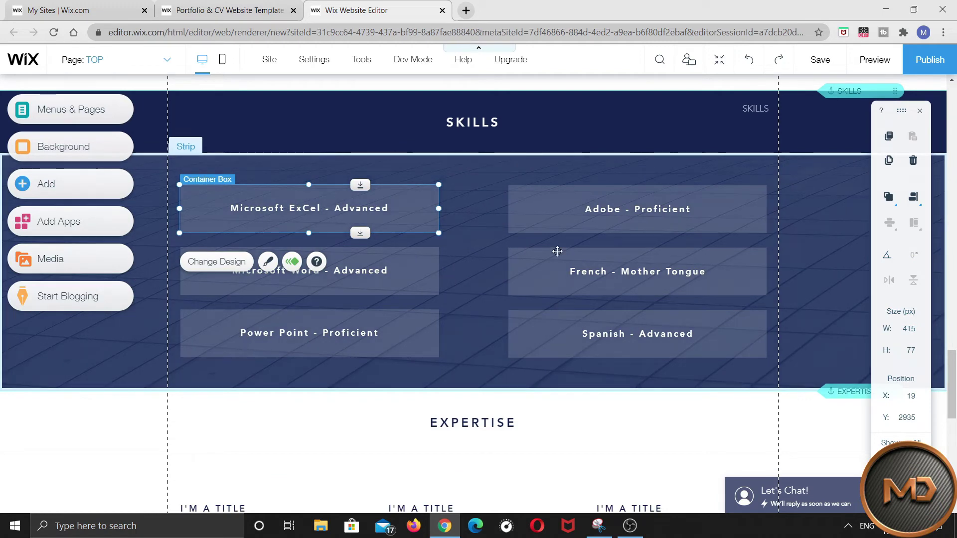
{"action": "scroll", "coordinate": [572, 280], "scroll_direction": "down", "scroll_amount": 10}
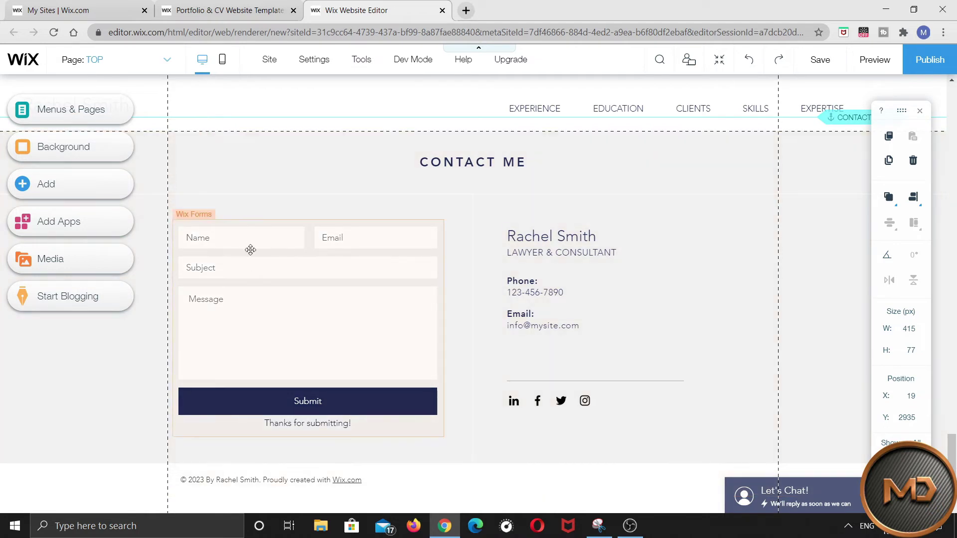
Publish the site on its free wixsite.com domain using Save & Continue and Publish Now
{"action": "left_click", "coordinate": [926, 61]}
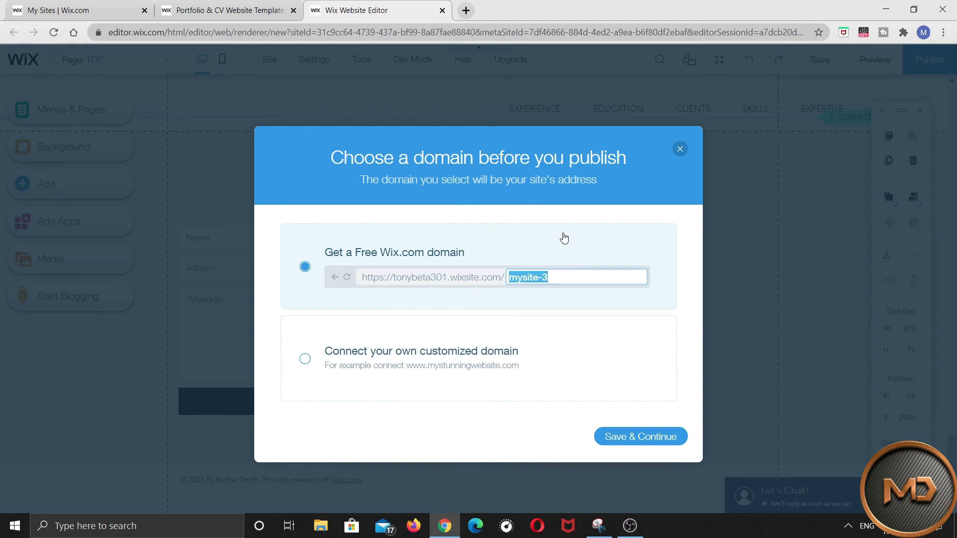
{"action": "left_click", "coordinate": [632, 435]}
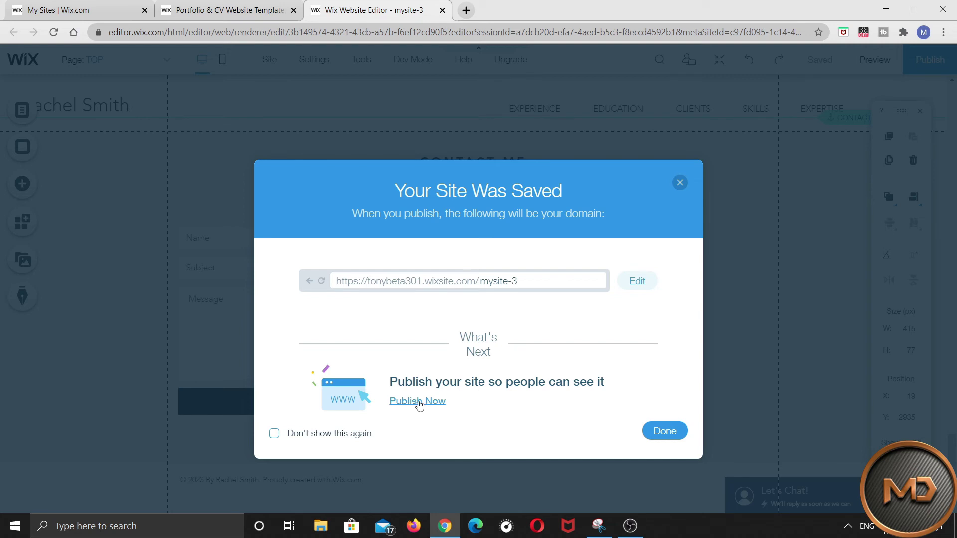
{"action": "left_click", "coordinate": [417, 402]}
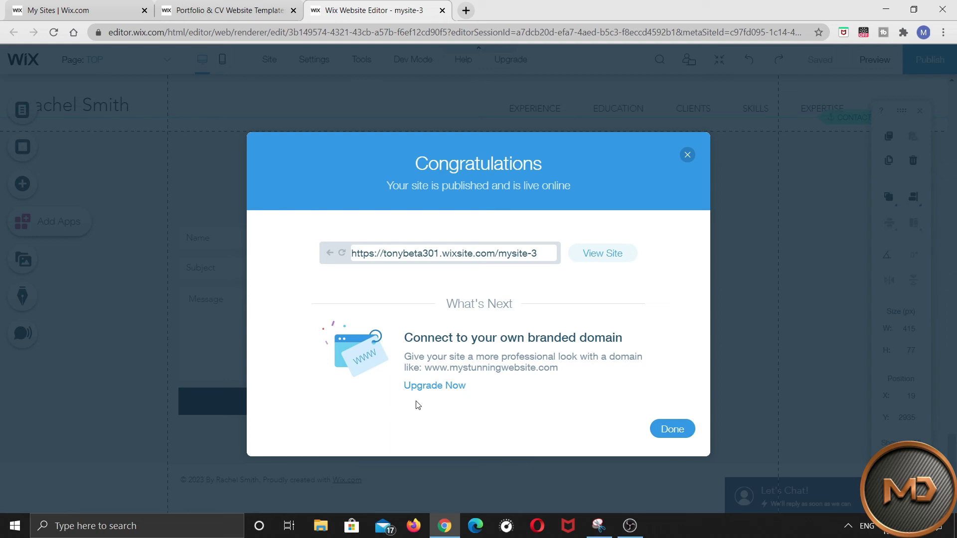
View the live published site in a new tab and scroll down its page
{"action": "left_click", "coordinate": [603, 256]}
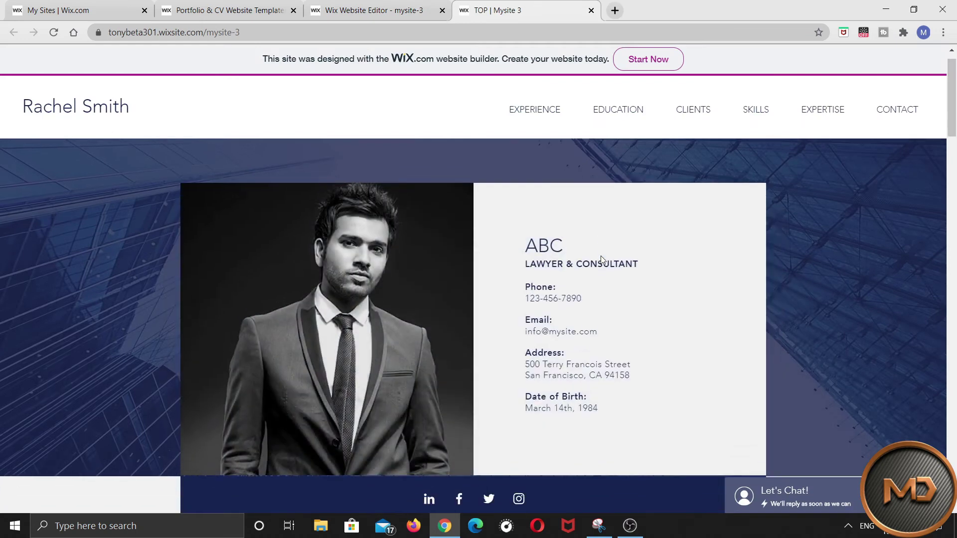
{"action": "scroll", "coordinate": [600, 256], "scroll_direction": "down", "scroll_amount": 1}
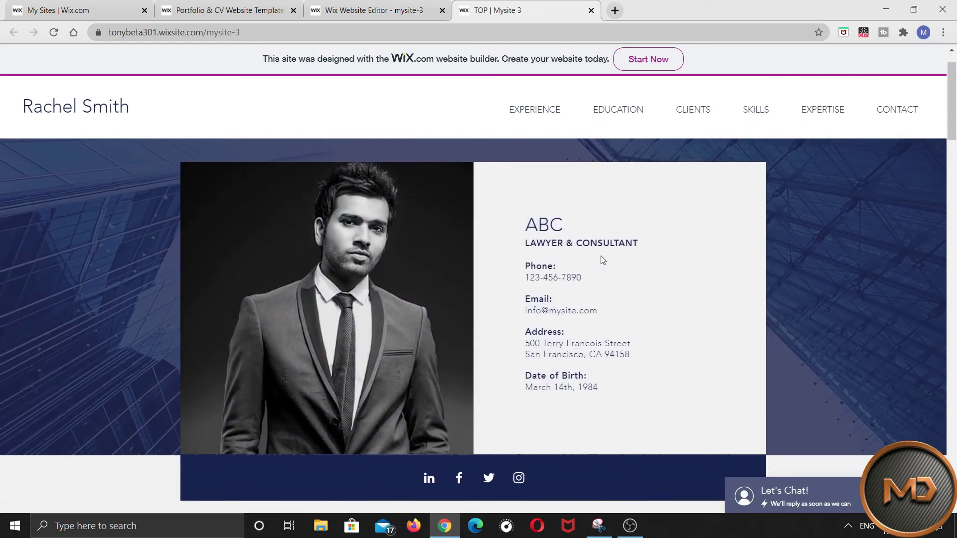
{"action": "scroll", "coordinate": [601, 256], "scroll_direction": "down", "scroll_amount": 1}
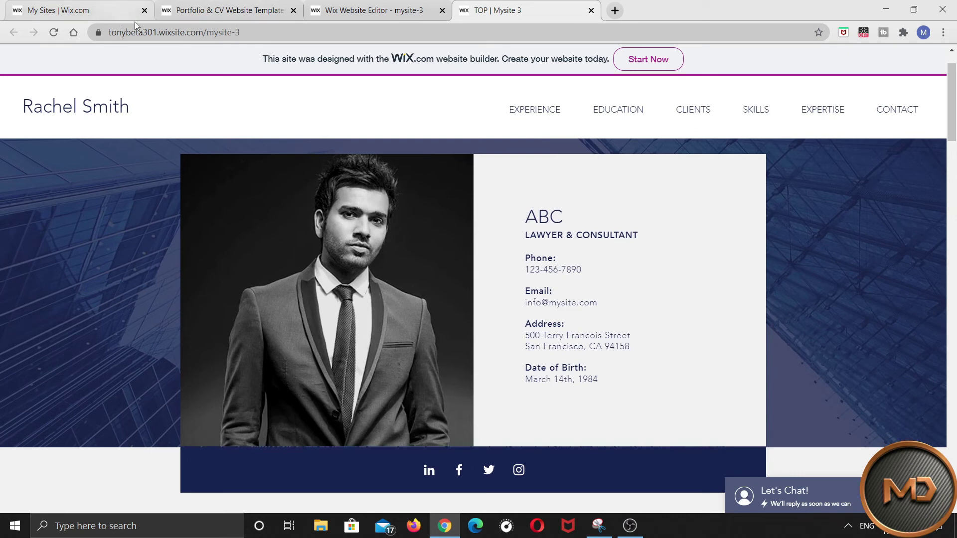